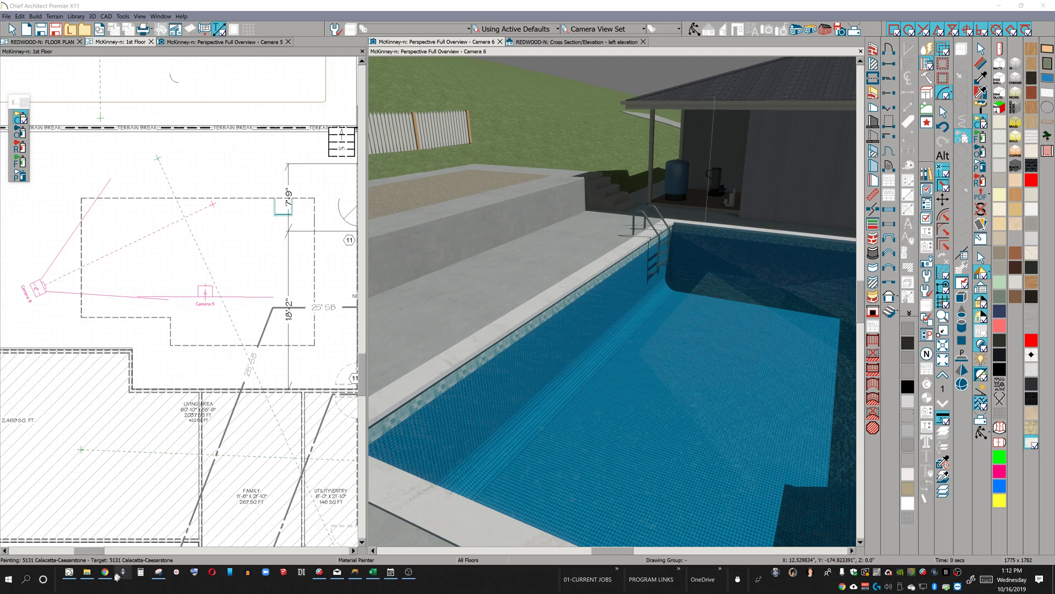
Bring up the swimming pool forum thread in the web browser and scroll through it.
left_click(107, 578)
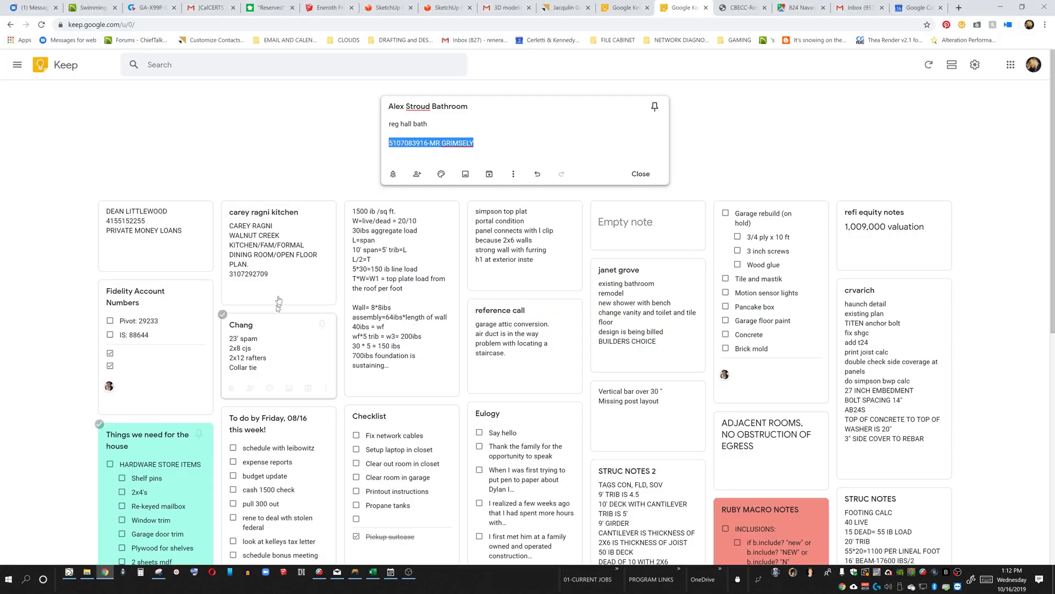
left_click(93, 8)
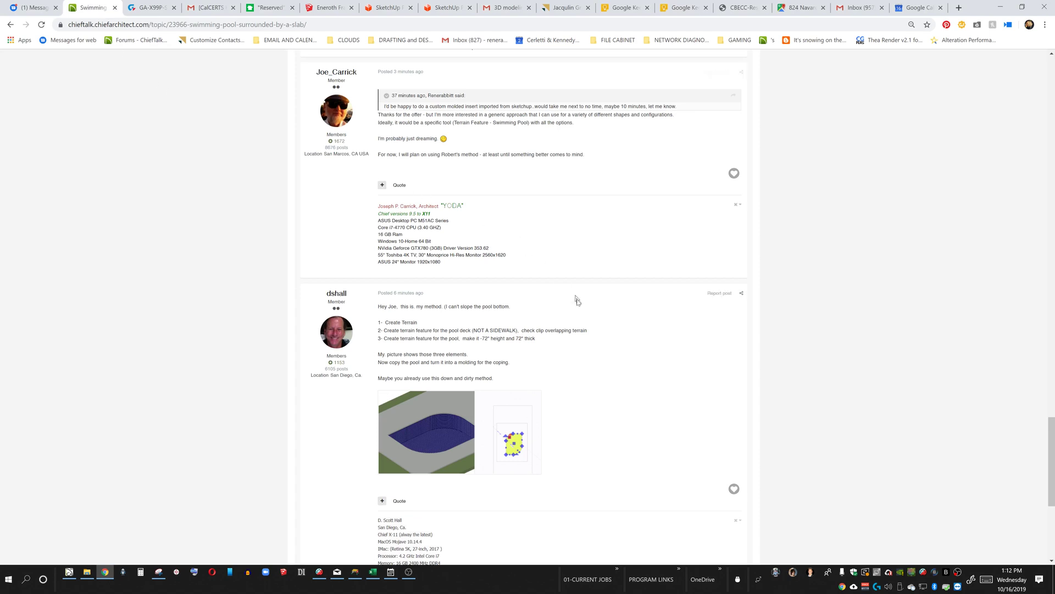
scroll(534, 387, "up", 2)
scroll(530, 389, "up", 8)
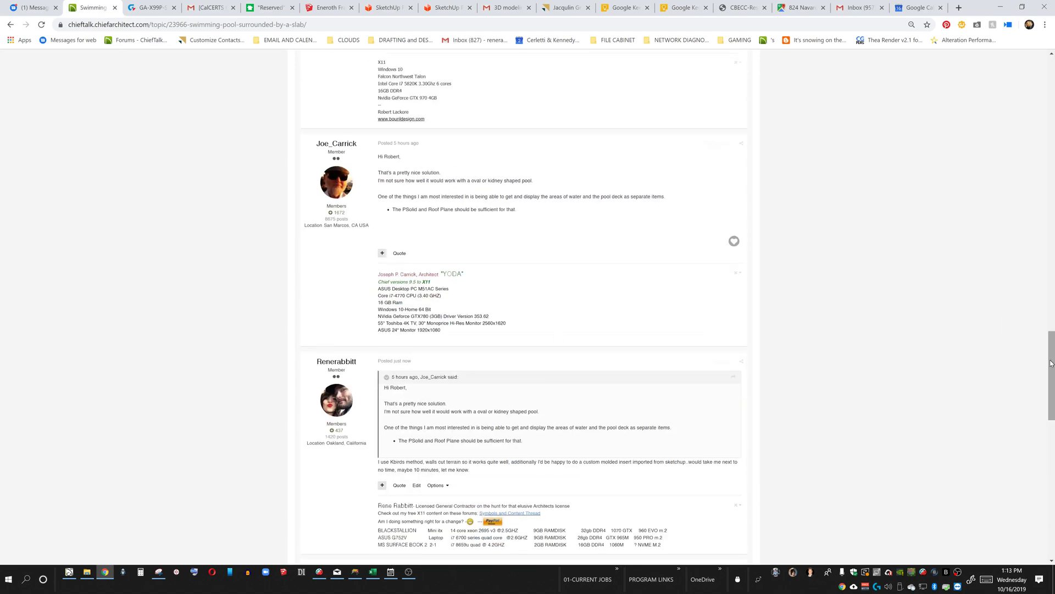
mouse_move(1051, 363)
left_mouse_down()
mouse_move(1048, 88)
mouse_move(1053, 229)
left_mouse_up()
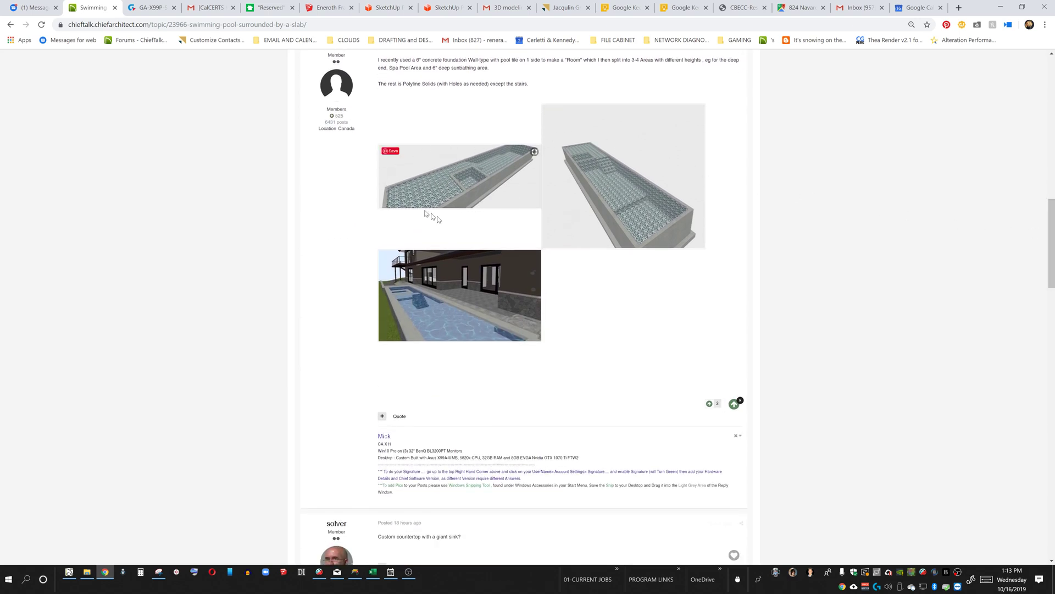
scroll(462, 144, "up", 2)
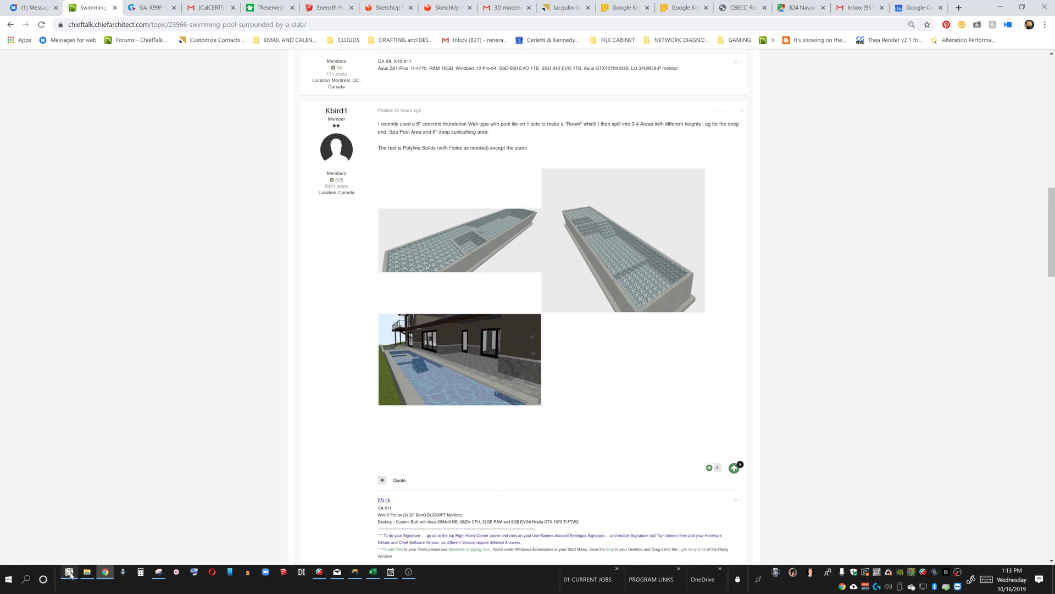
Back in the pool model, turn the camera toward the pool's near corner and exit Material Painter.
mouse_move(71, 574)
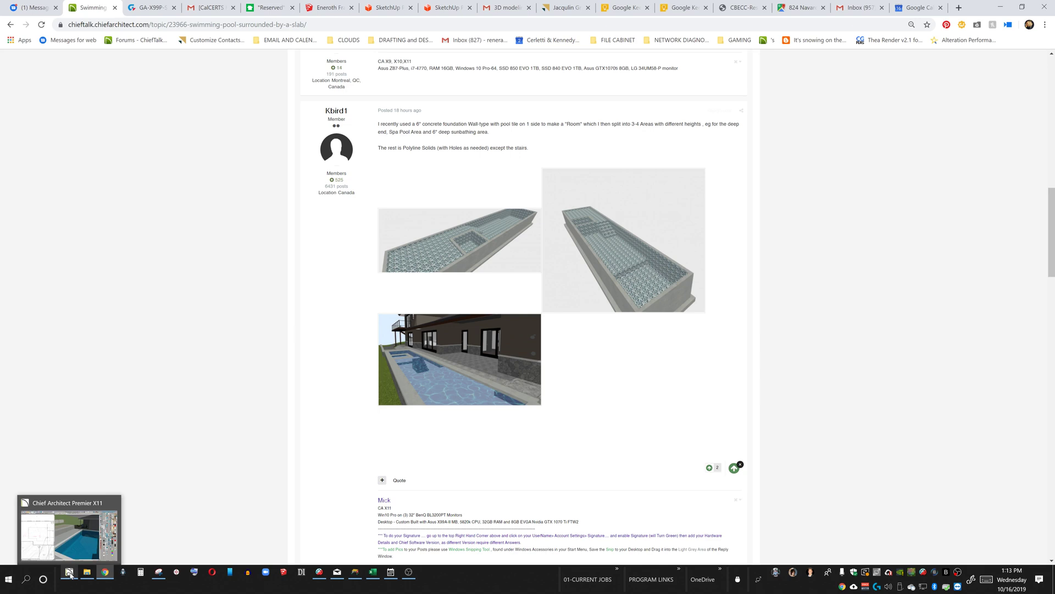
left_click(71, 574)
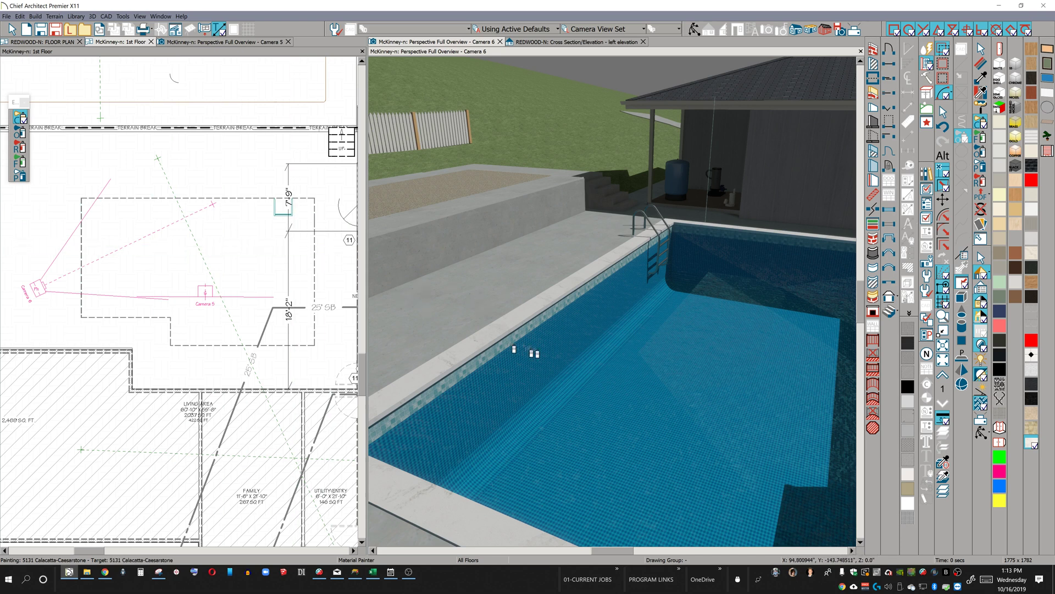
left_click(681, 335)
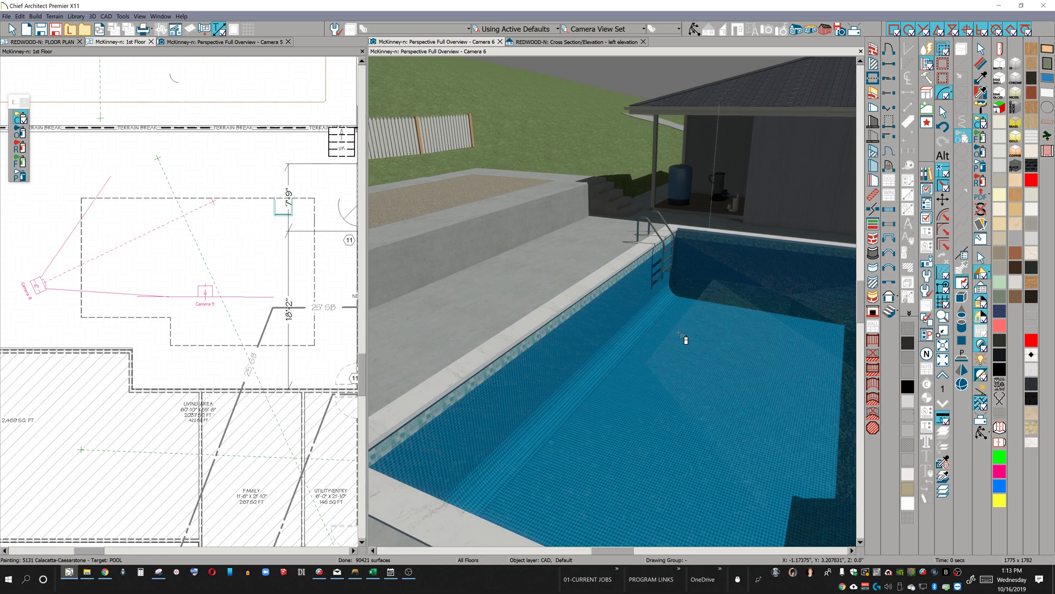
mouse_move(643, 318)
middle_mouse_down()
mouse_move(587, 322)
mouse_move(657, 308)
middle_mouse_up()
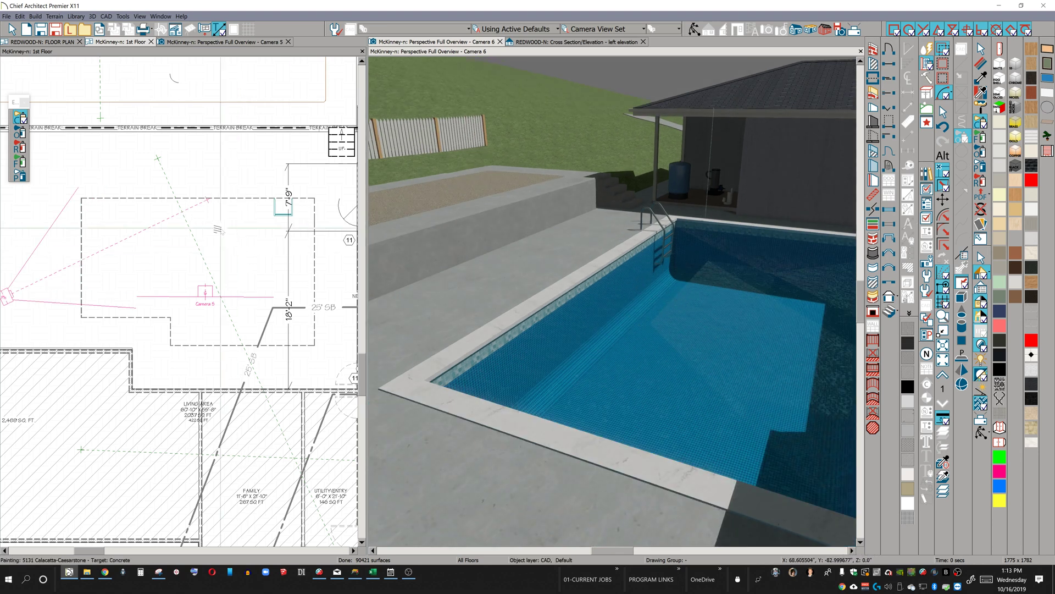
key("Escape")
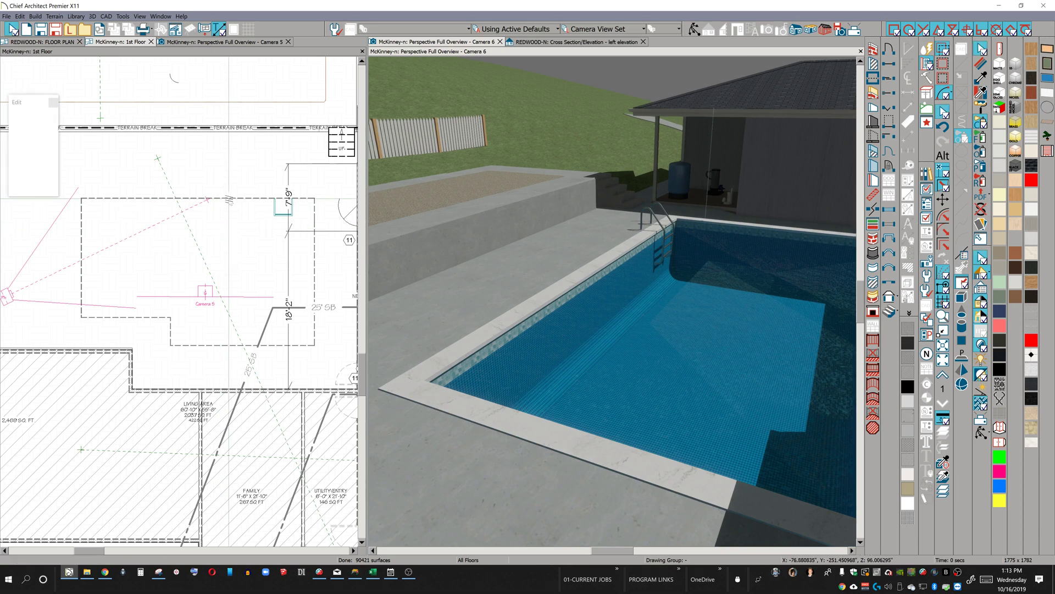
left_click(230, 199)
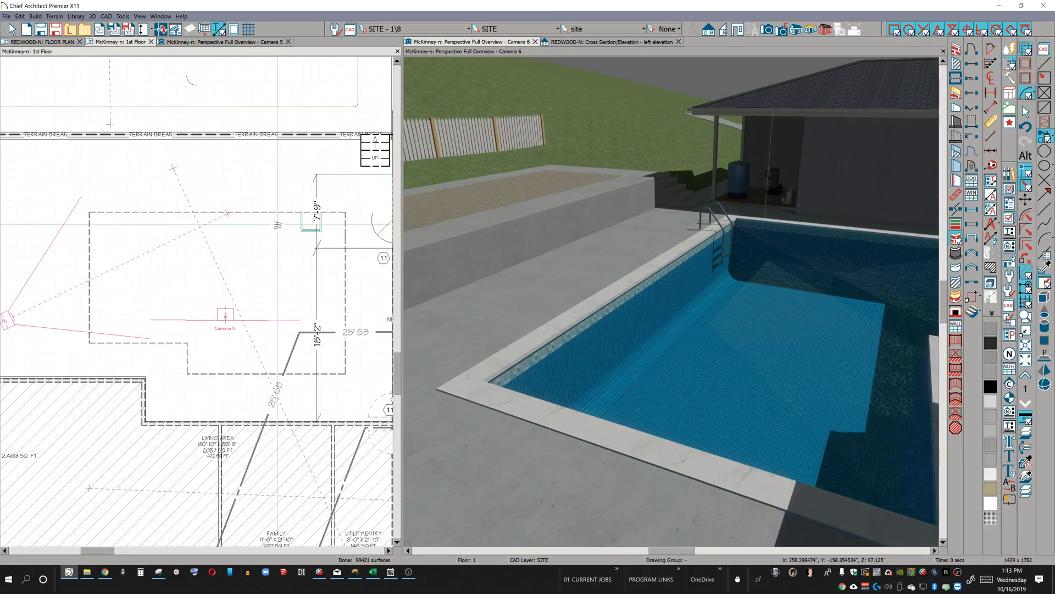
left_click(278, 213)
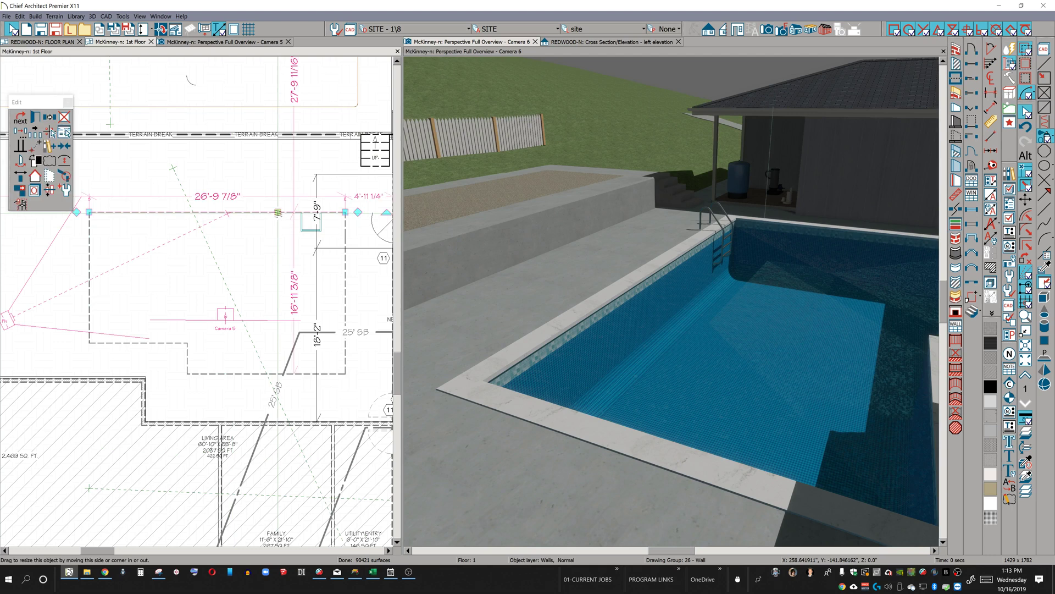
double_click(278, 214)
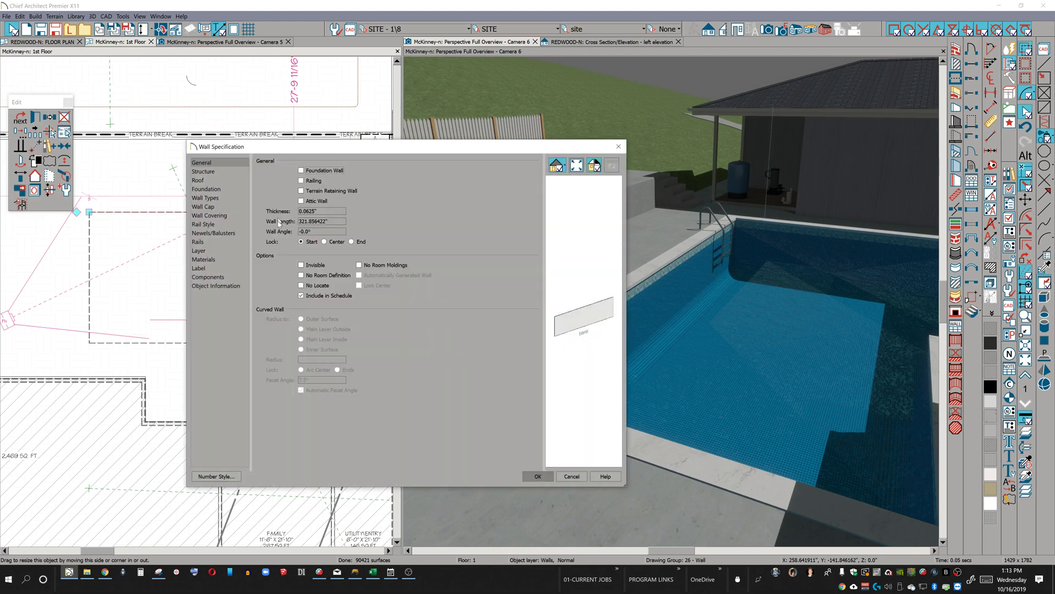
left_click(224, 199)
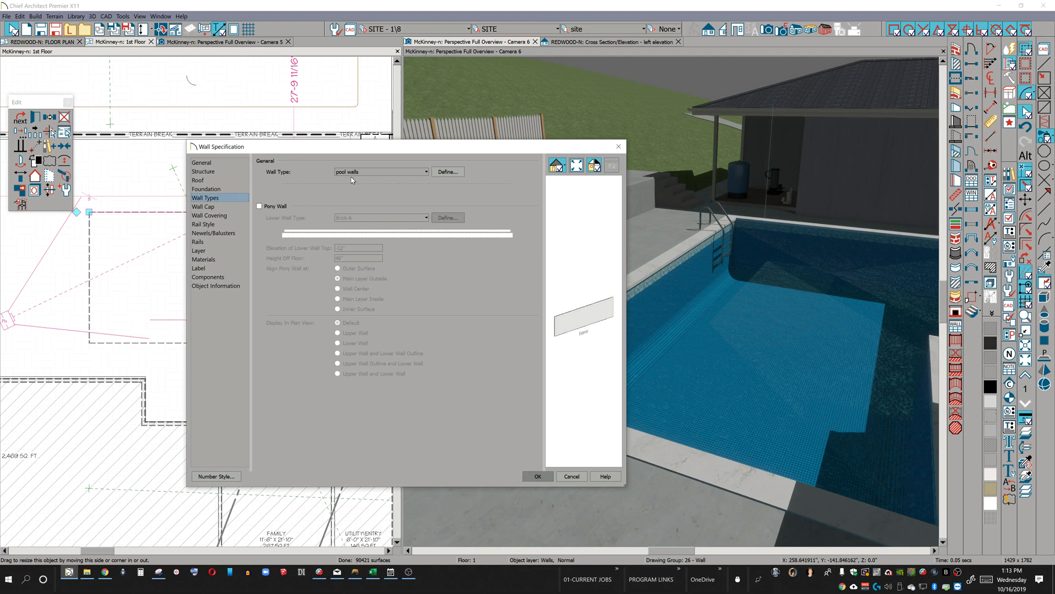
left_click(448, 171)
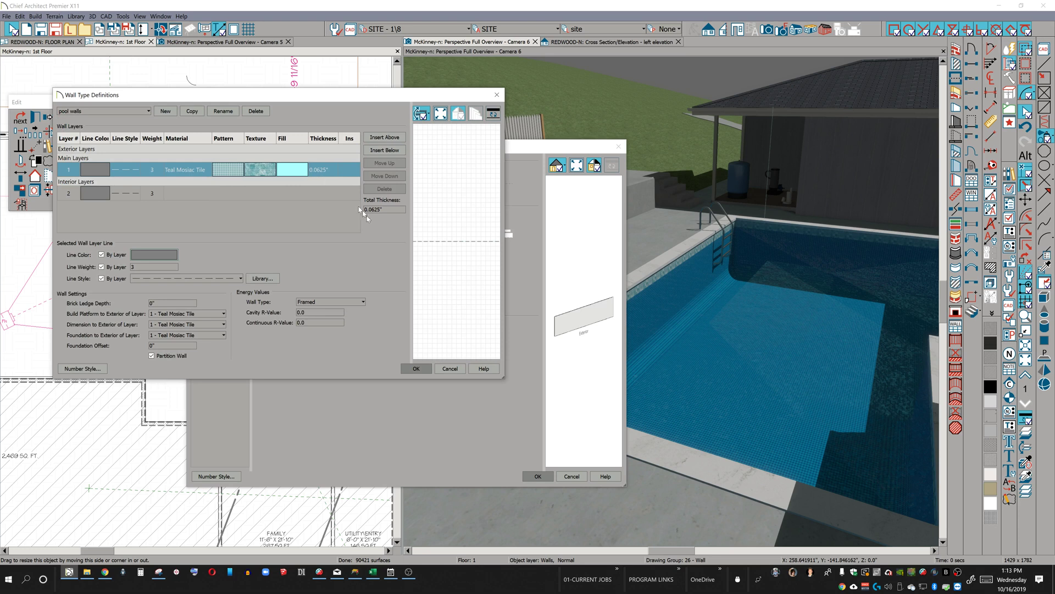
left_click(416, 369)
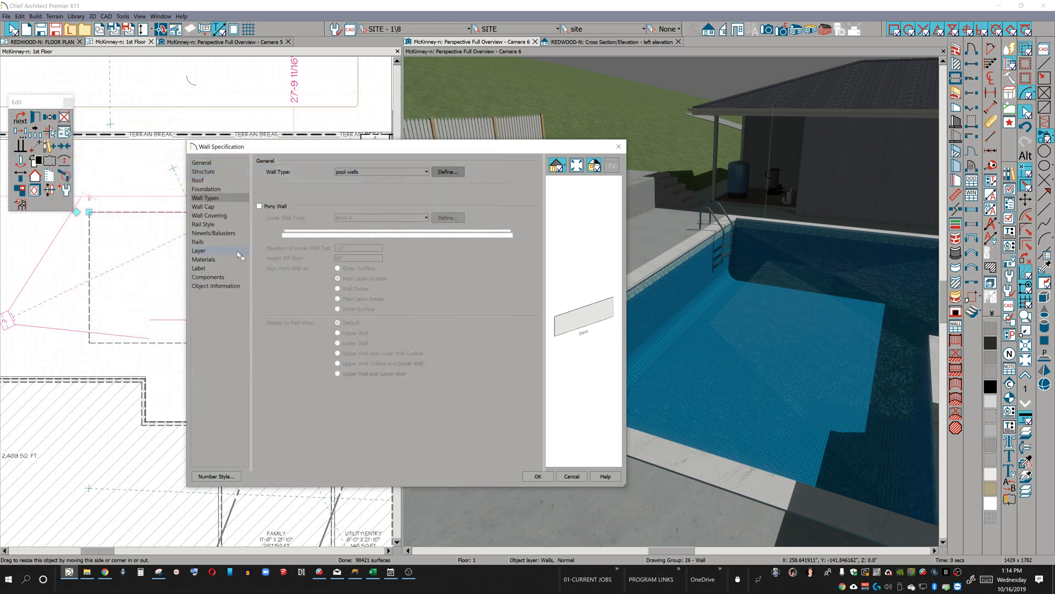
left_click(213, 217)
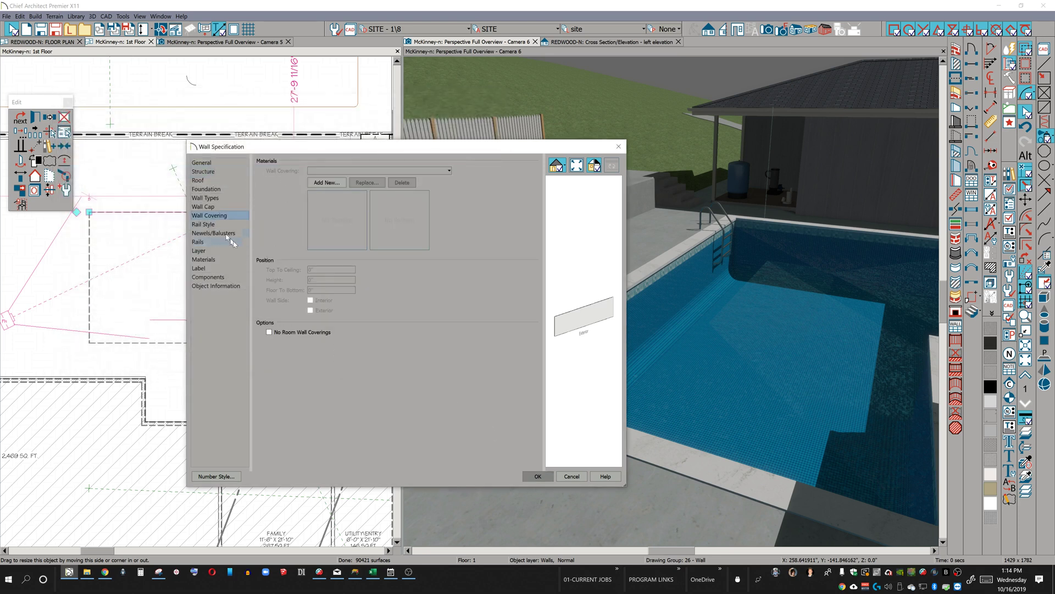
left_click(537, 476)
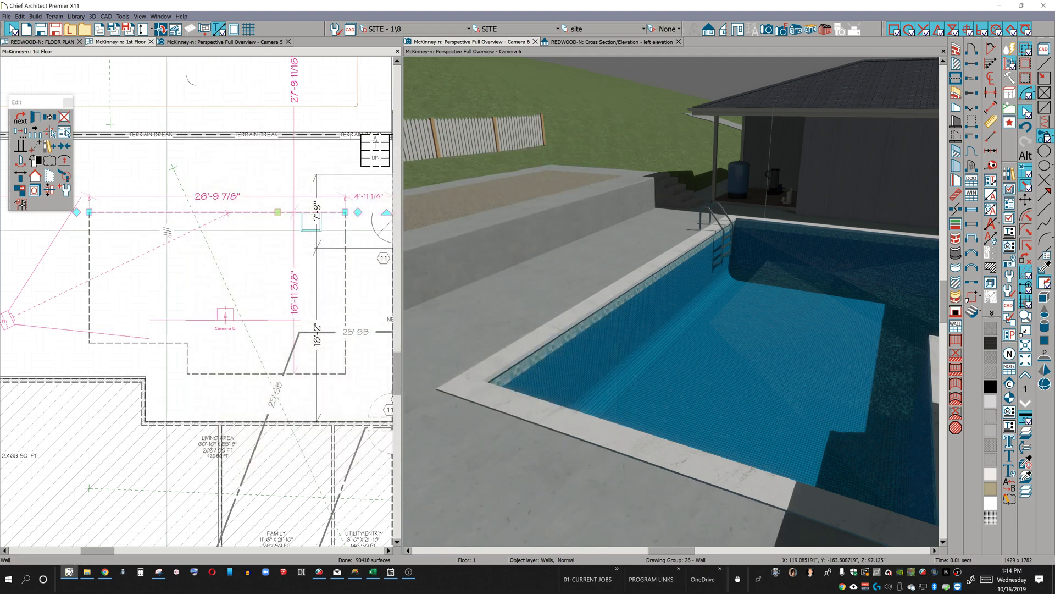
key("Tab")
key("Tab")
key("Tab")
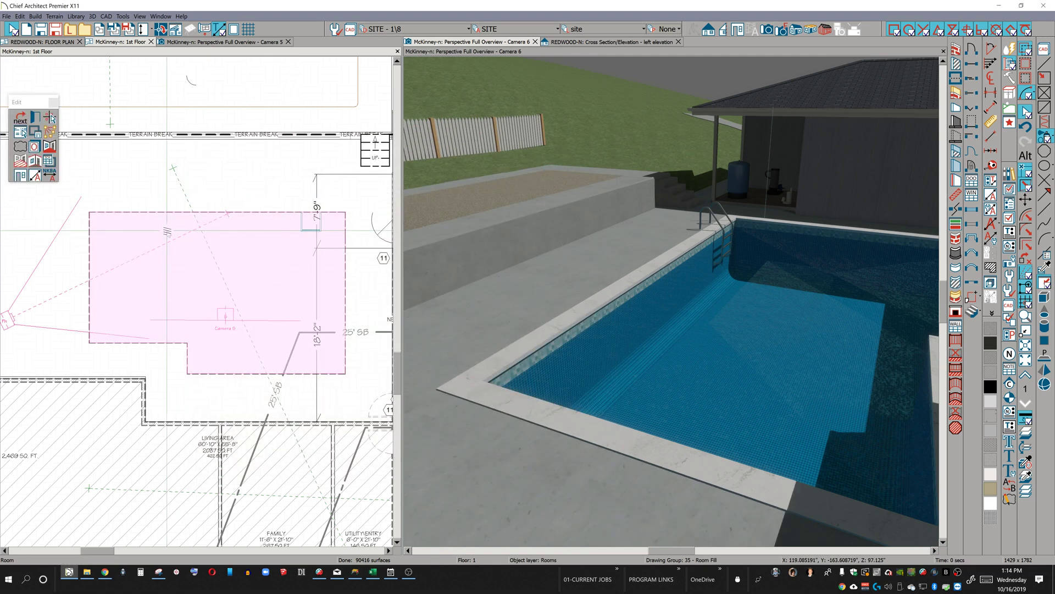
Open the pool room's specification to check its -60" floor, -4.5" ceiling and Gingham Pool covering.
key("Return")
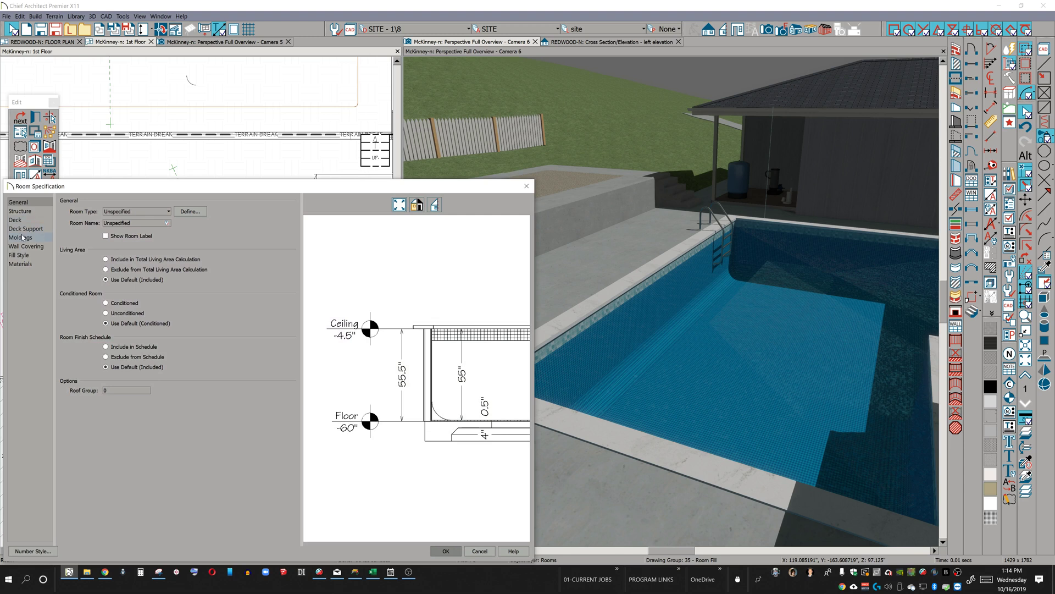
left_click(23, 215)
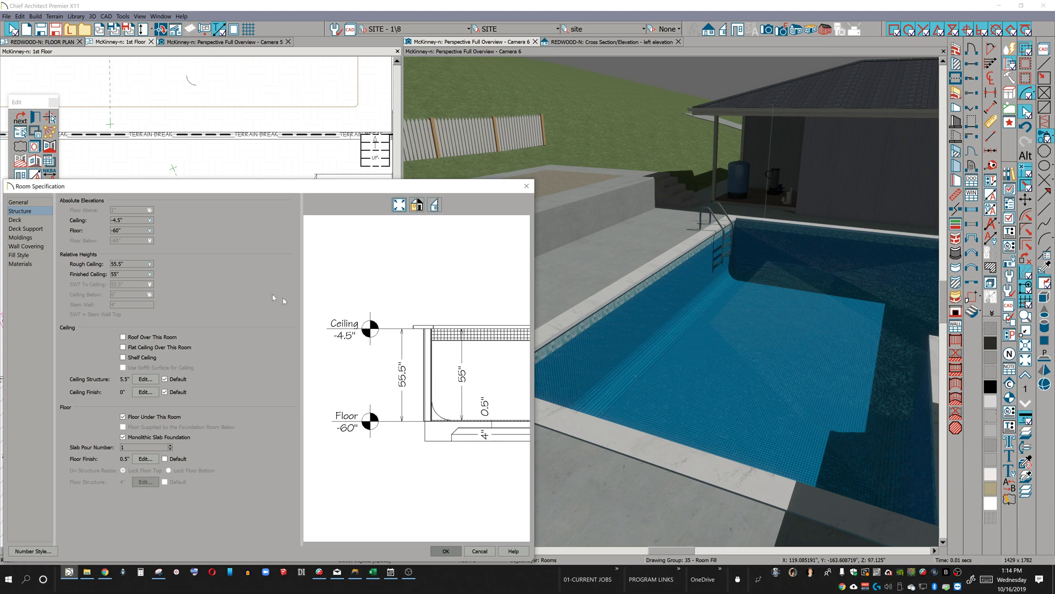
left_click(30, 248)
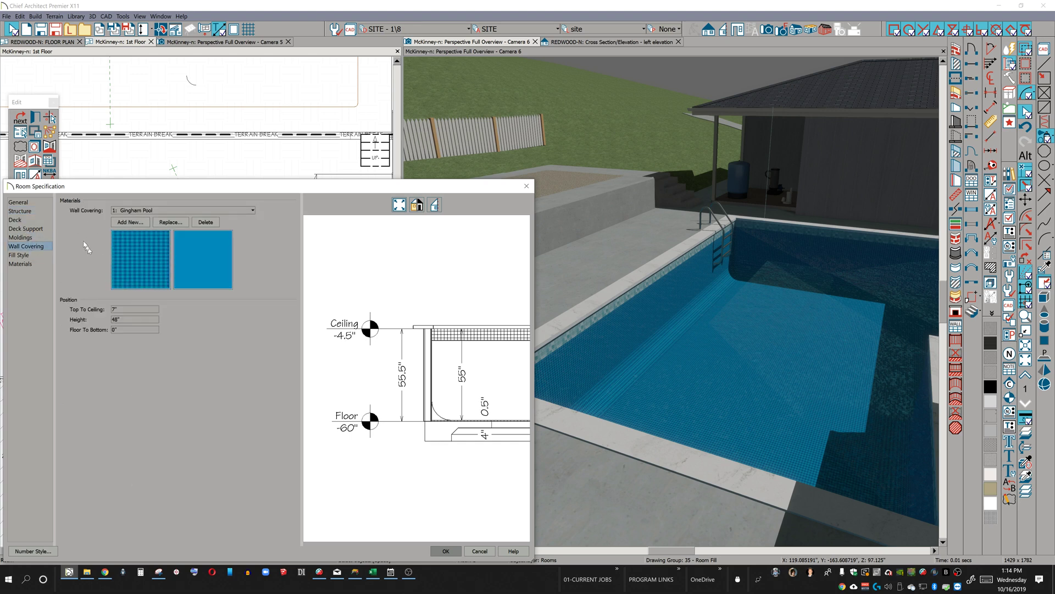
Review the room's POOL COVE base molding and two Tubing Square profiles, one 108" wide at 48".
left_click(24, 238)
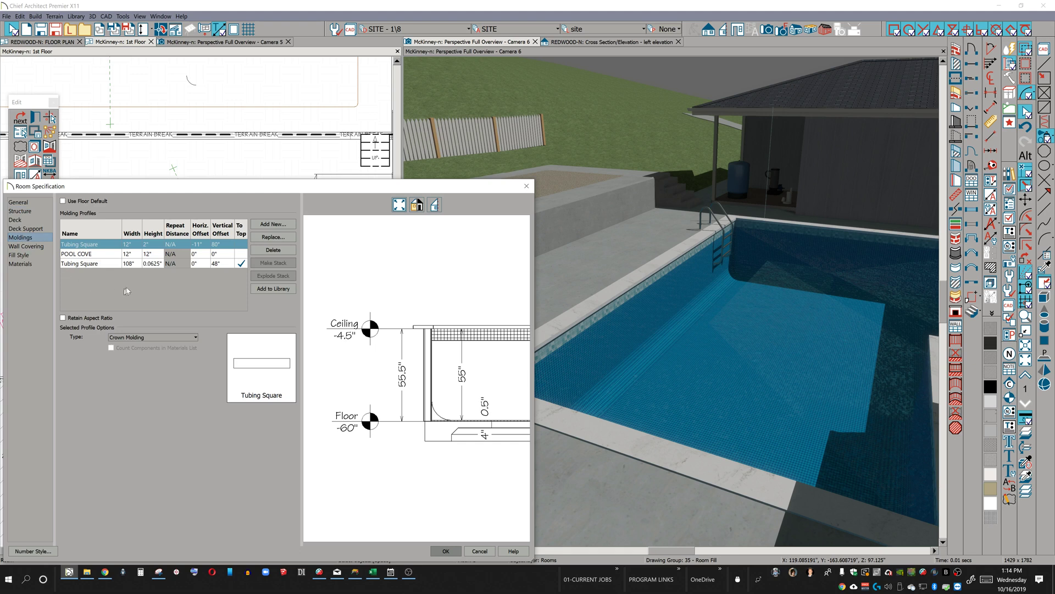
left_click(106, 265)
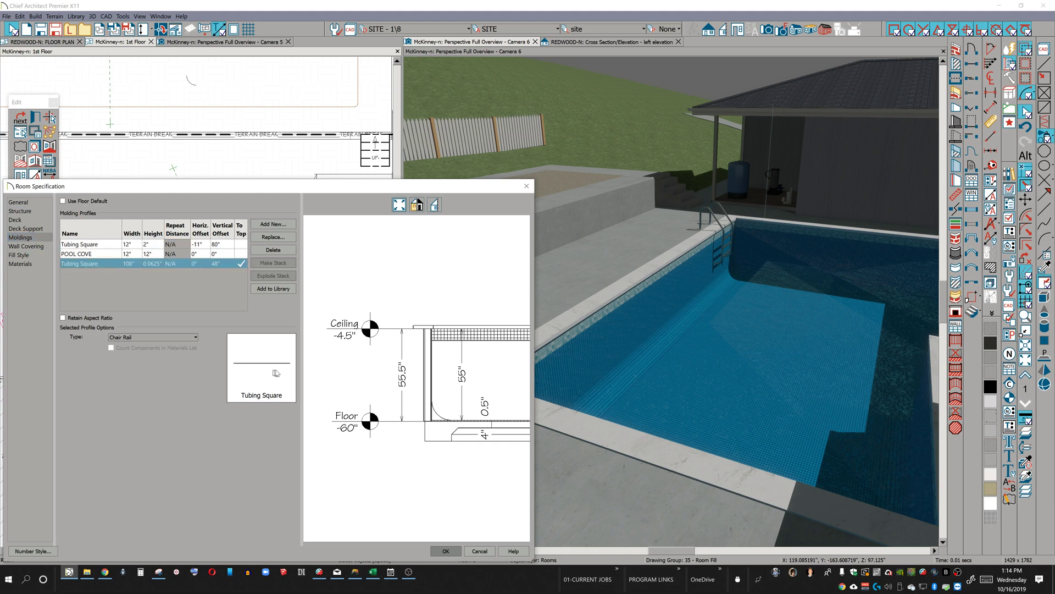
left_click(97, 253)
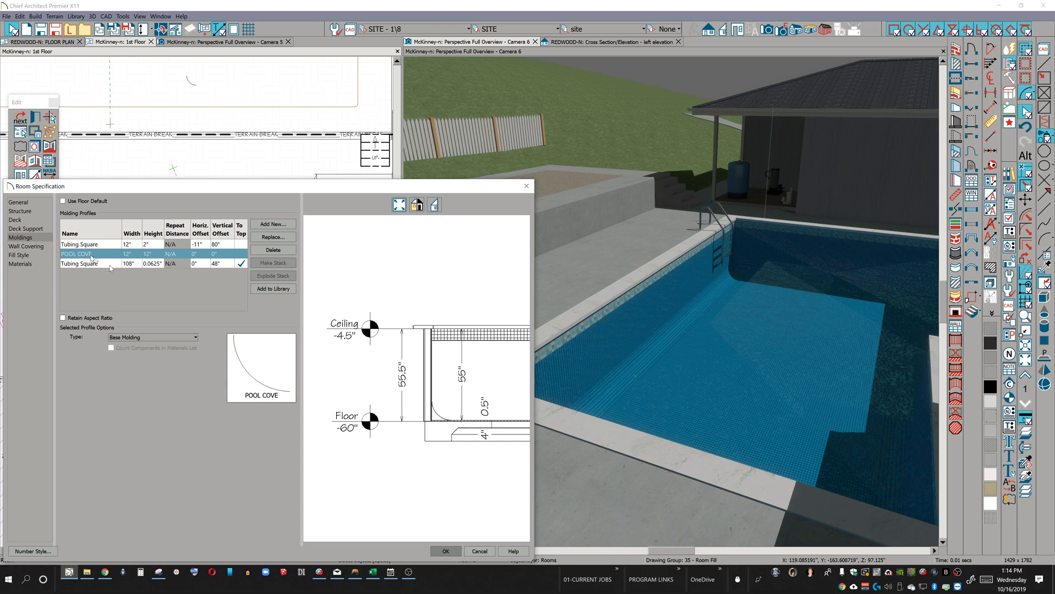
left_click(75, 247)
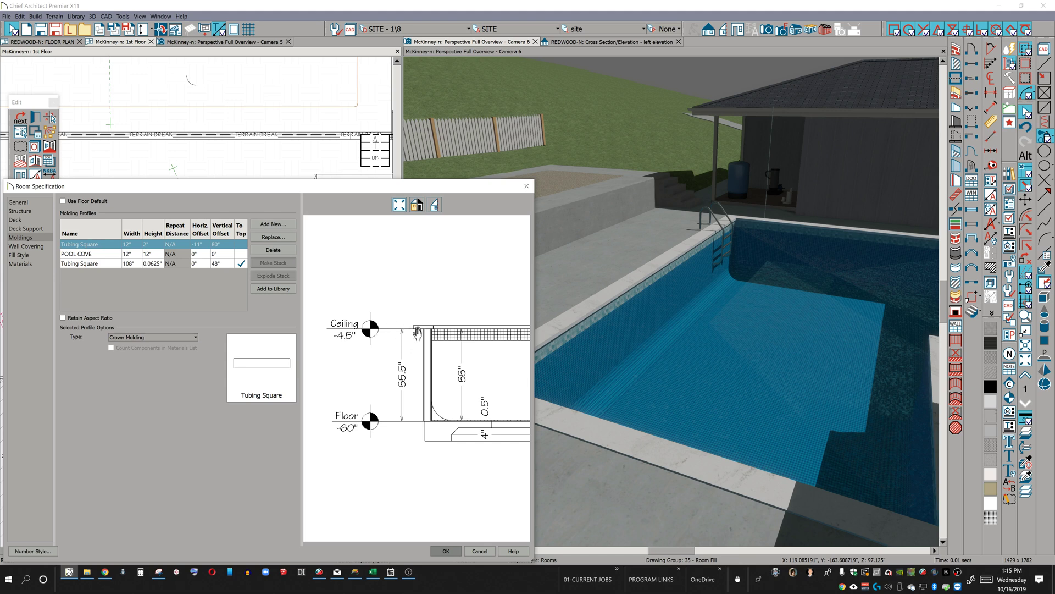
left_click(126, 264)
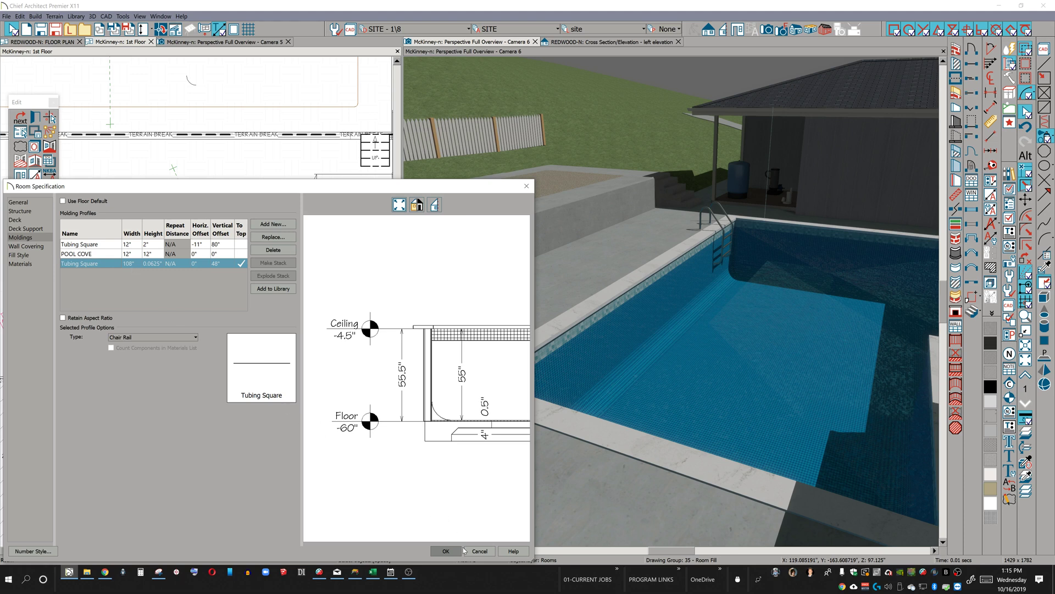
Confirm the room's molding settings, deselect the pool room, and make the 3D camera view active.
left_click(446, 550)
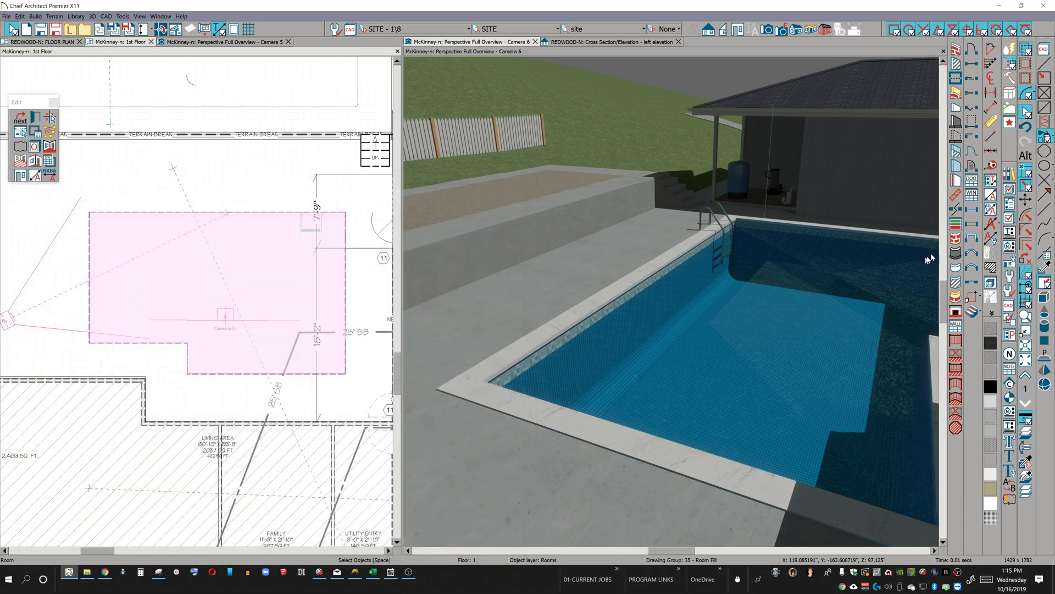
left_click(911, 242)
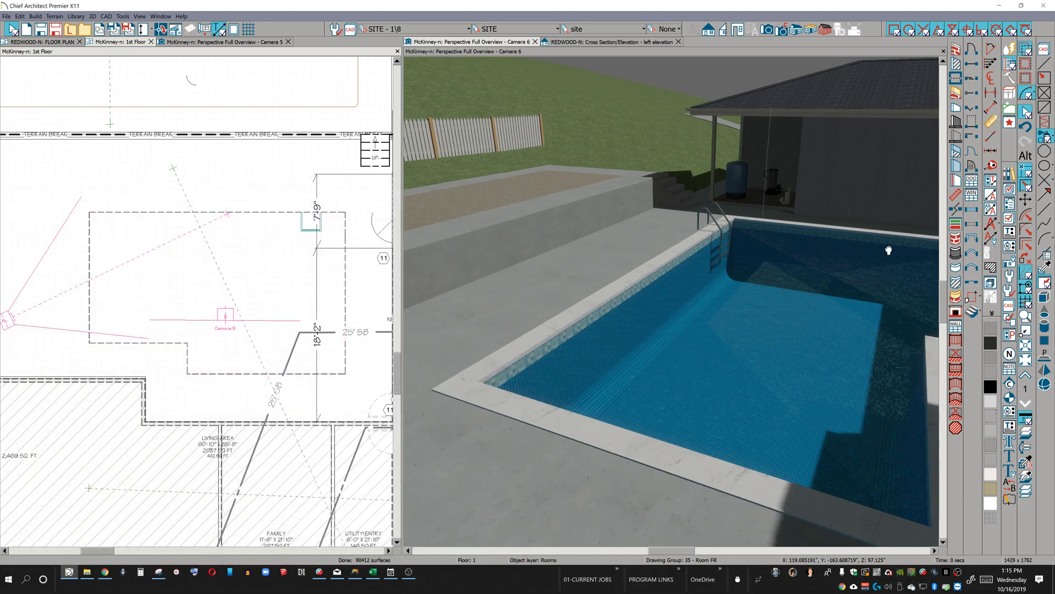
left_click(992, 263)
Switch Camera 6 to Vector View, pan across the pool, then render it Physically Based.
left_click(981, 272)
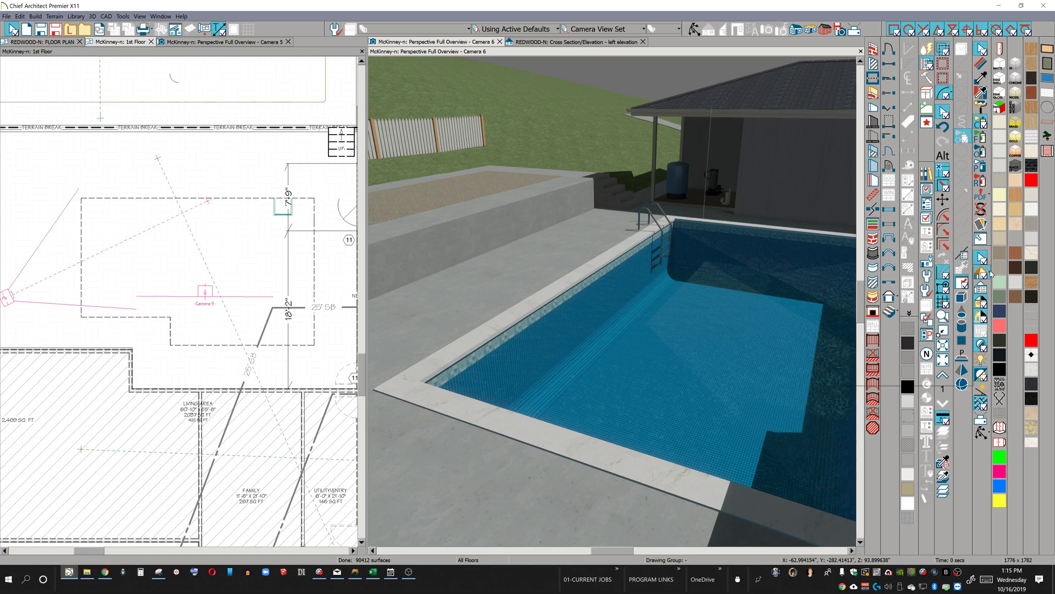
left_click(899, 286)
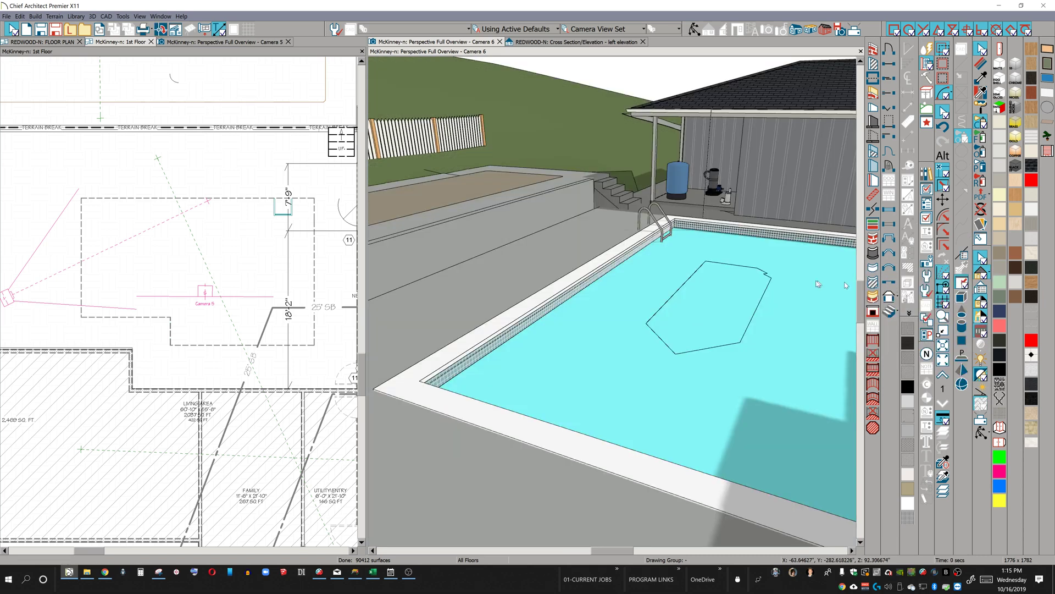
scroll(662, 287, "up", 1)
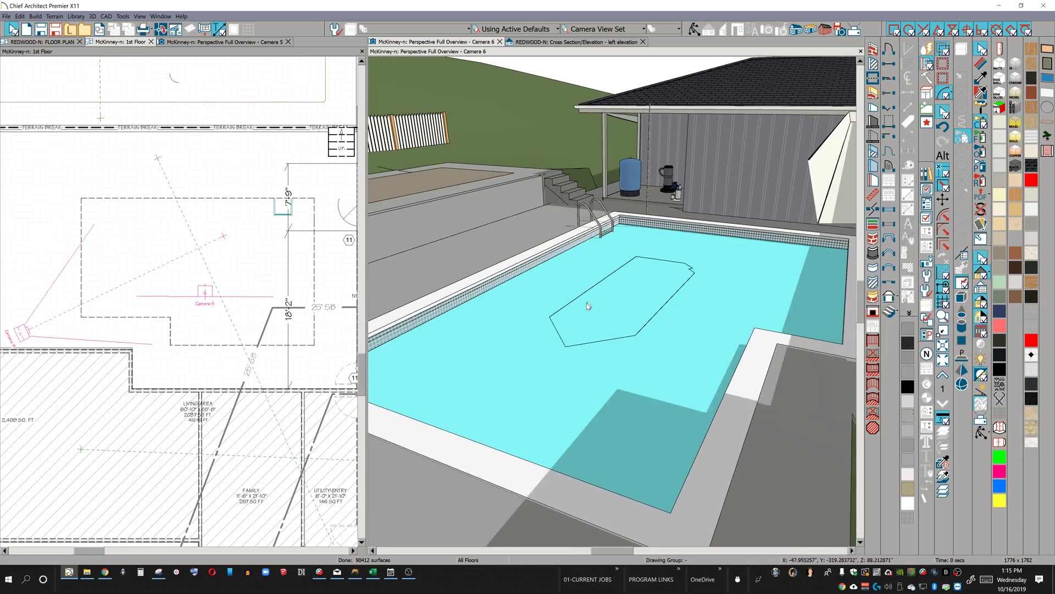
middle_click_drag(575, 280, 714, 308)
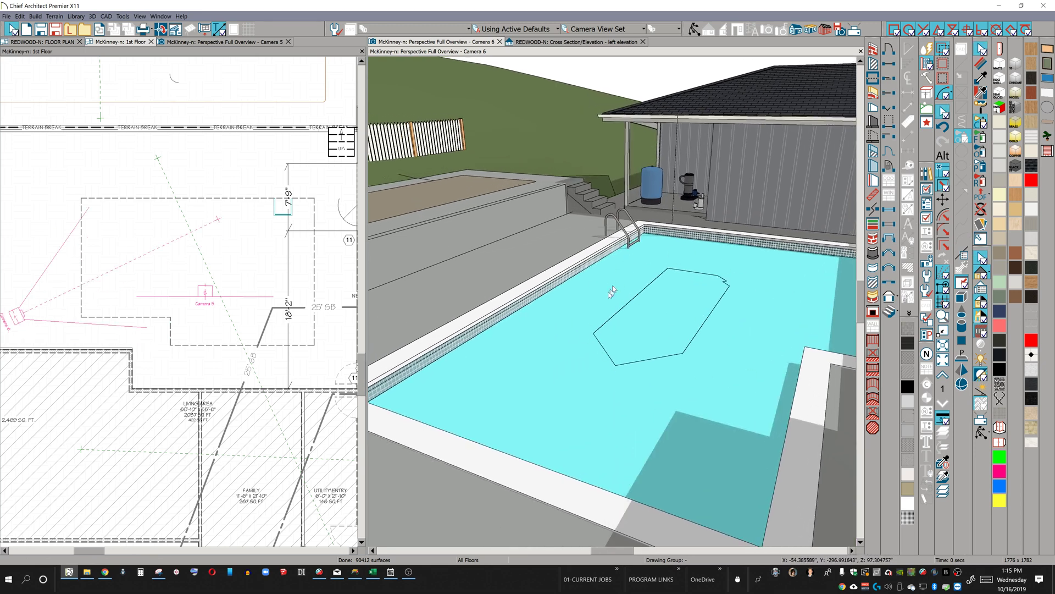
middle_click_drag(594, 328, 608, 332)
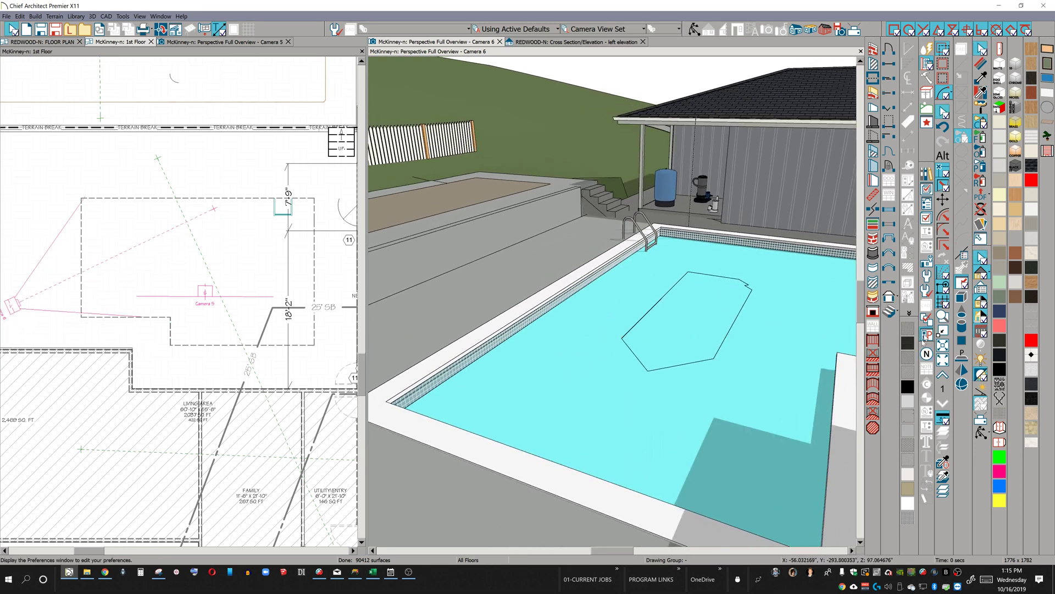
left_click(990, 276)
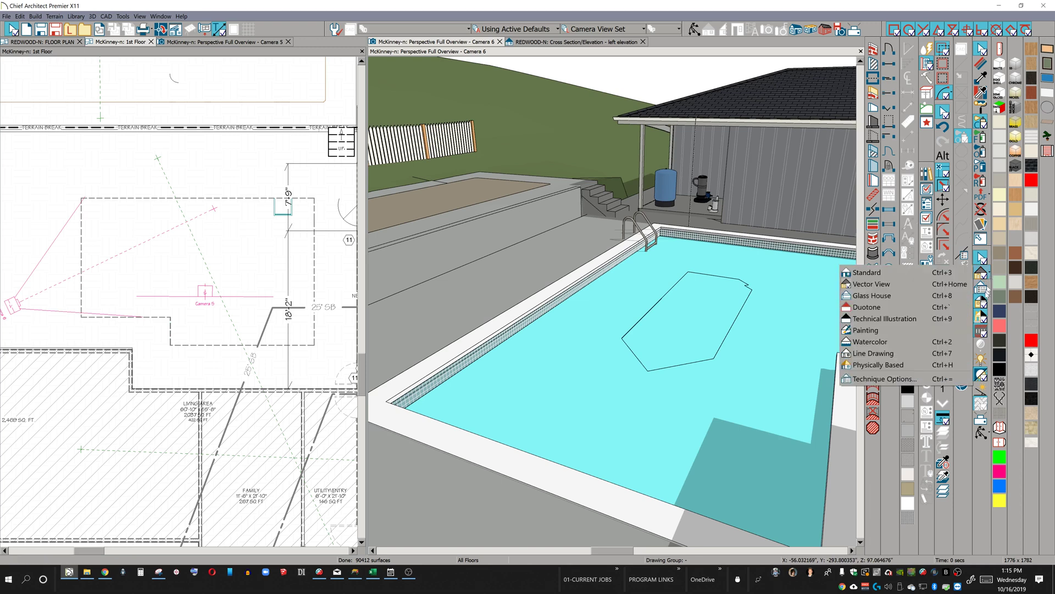
left_click(915, 370)
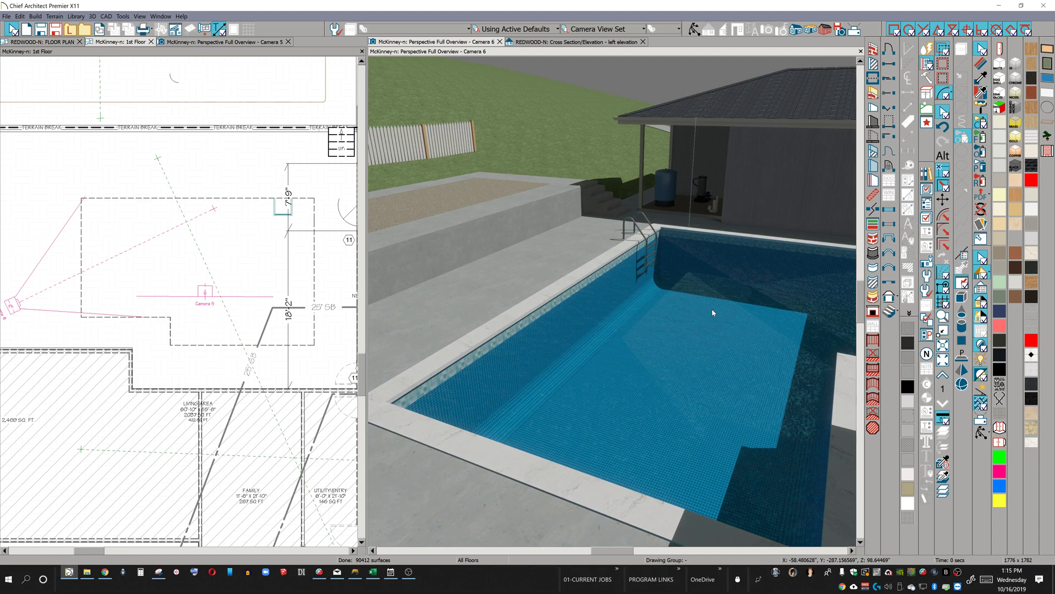
Move the pool's left wall right and top wall down, making it 23'-6 3/4" by 11'-11 7/8".
left_click(234, 199)
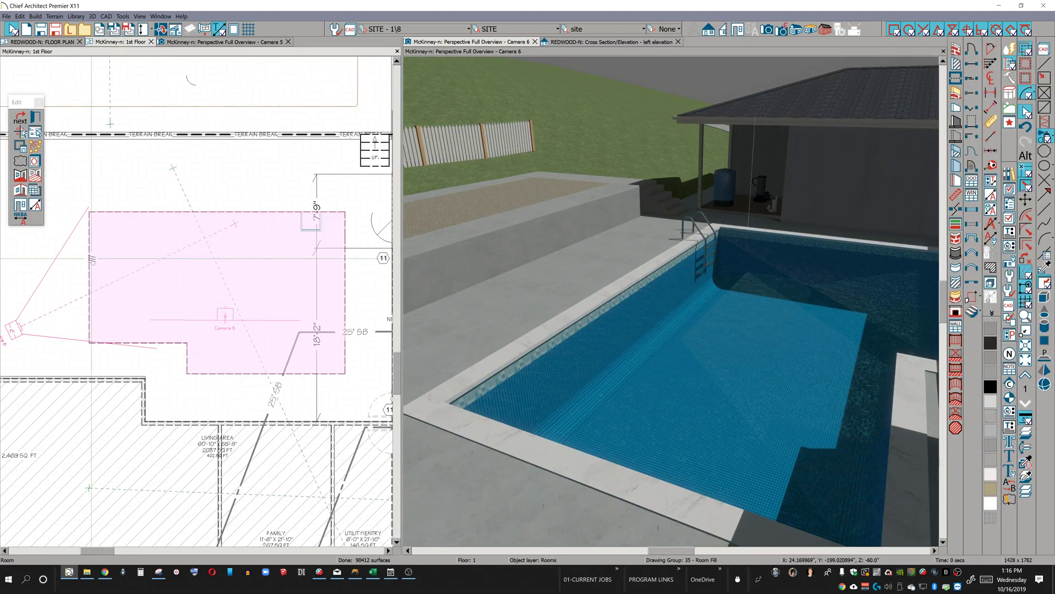
left_click(92, 260)
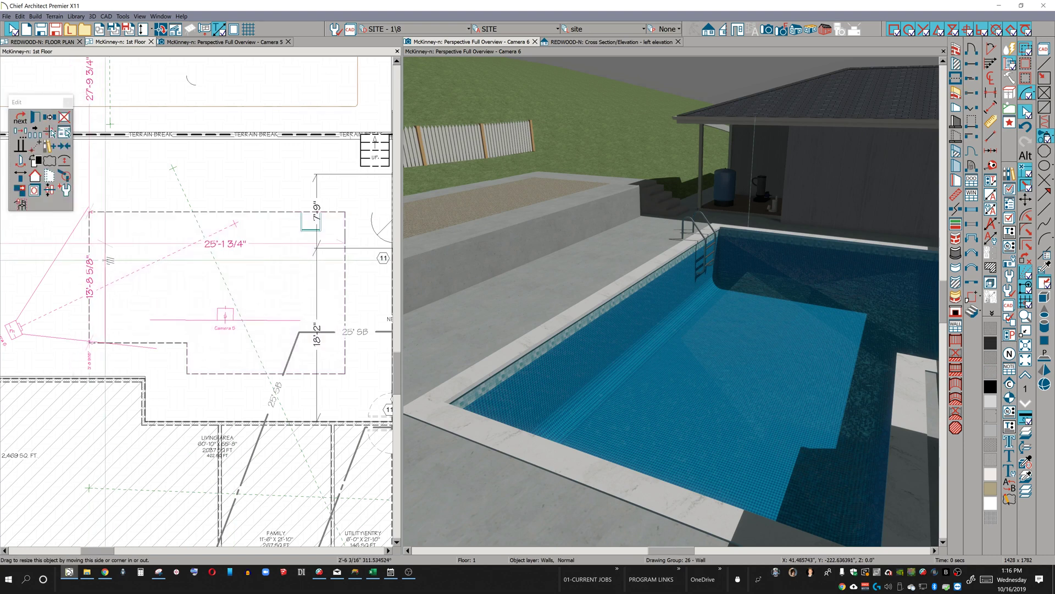
left_click_drag(110, 260, 120, 262)
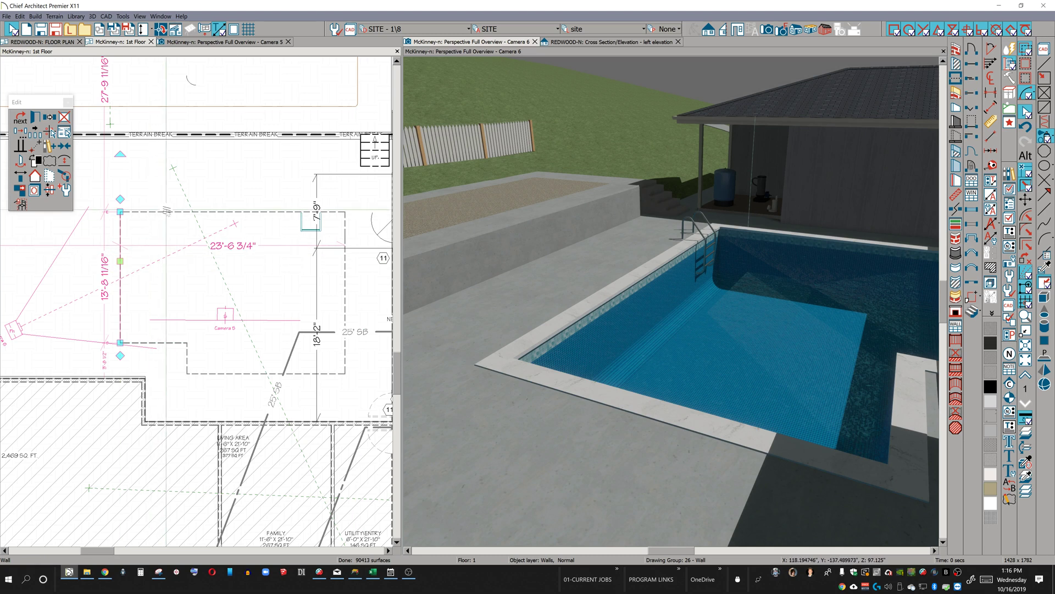
left_click(170, 213)
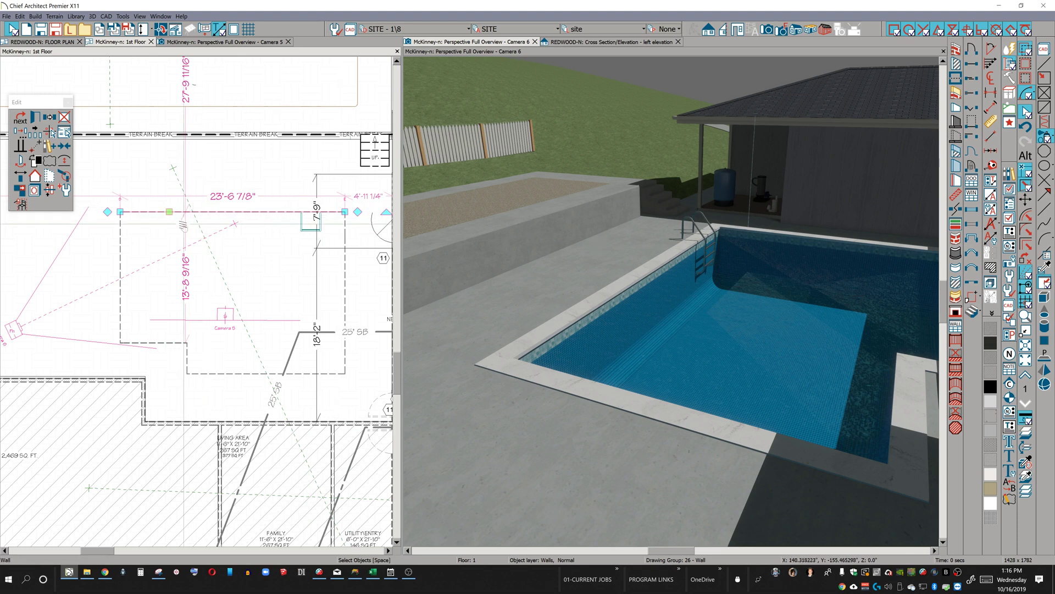
left_click_drag(169, 212, 120, 229)
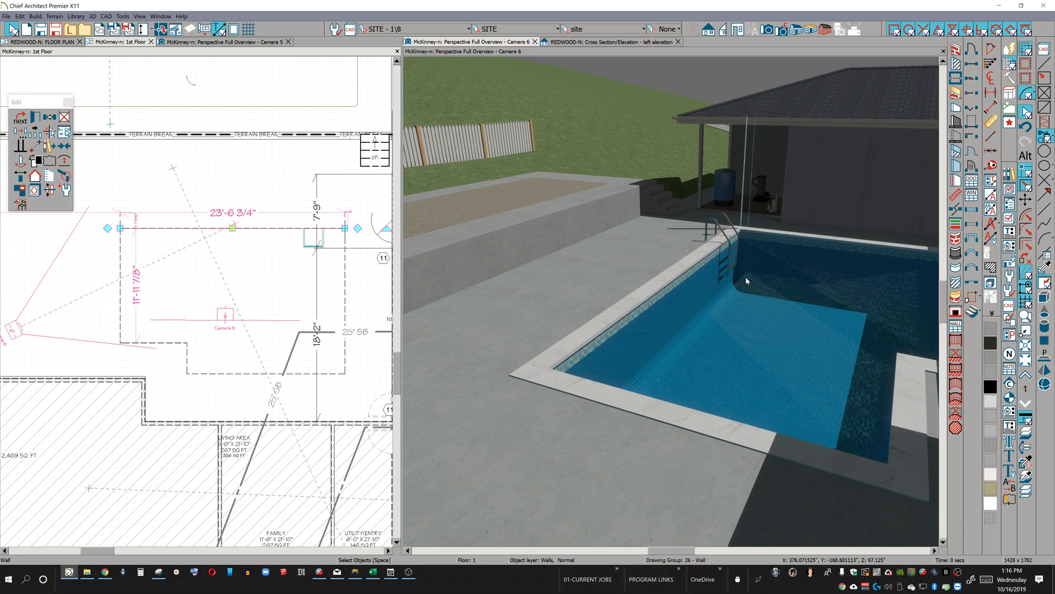
left_click(678, 132)
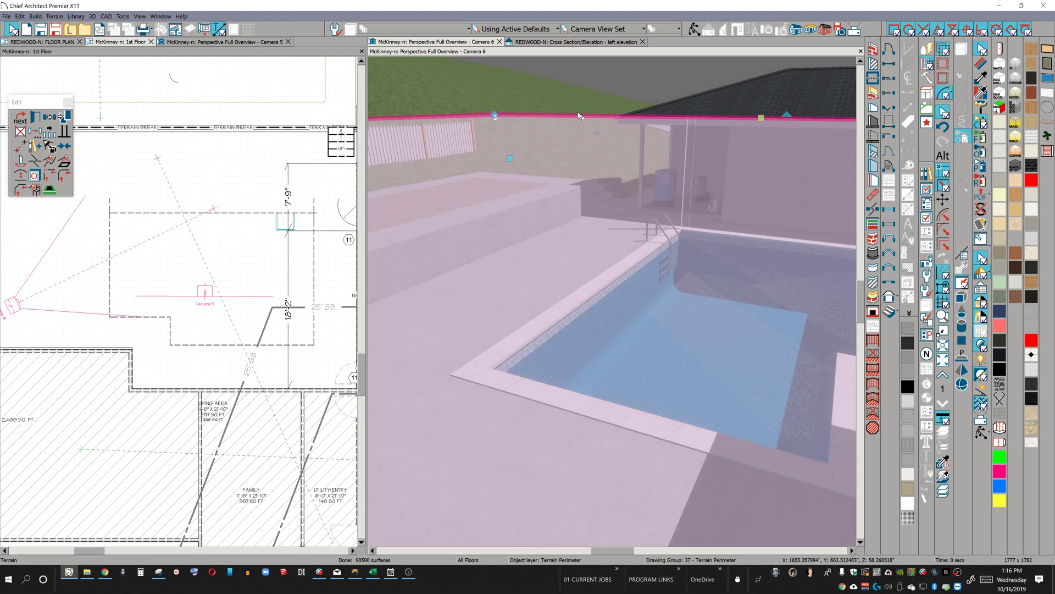
double_click(576, 113)
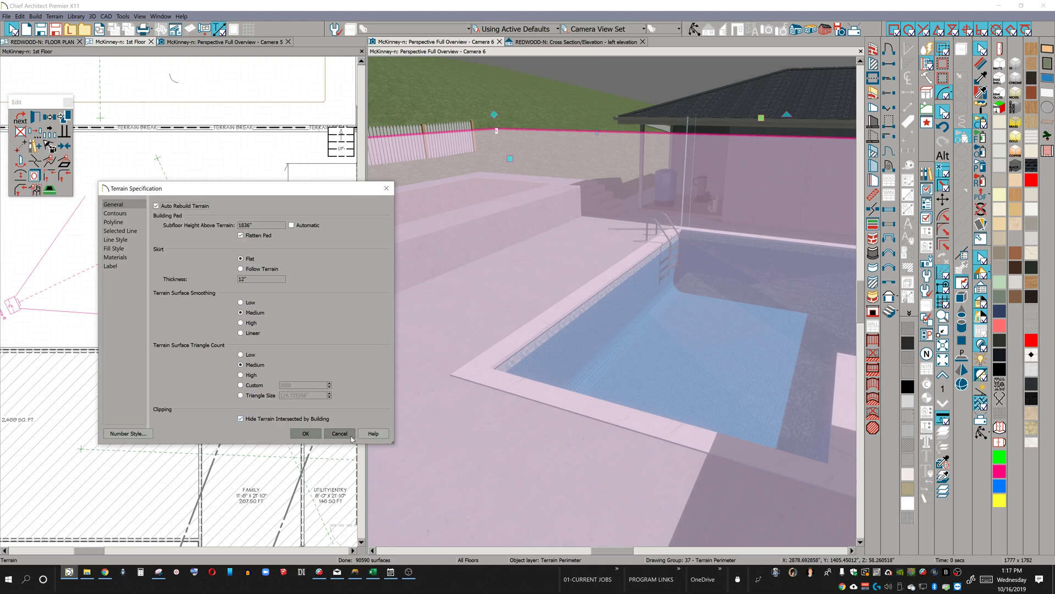
left_click(315, 432)
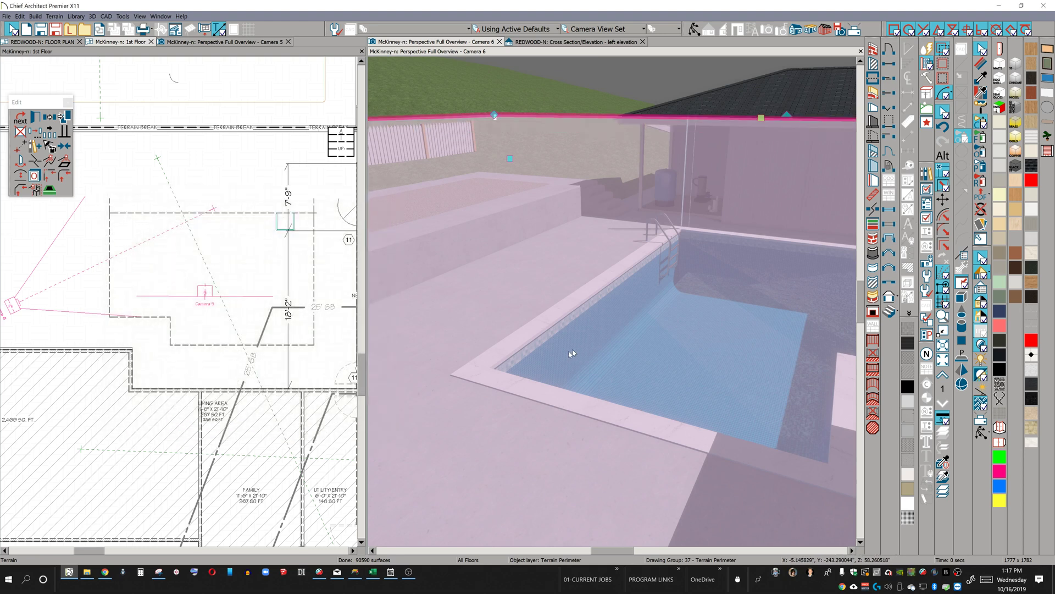
left_click(609, 306)
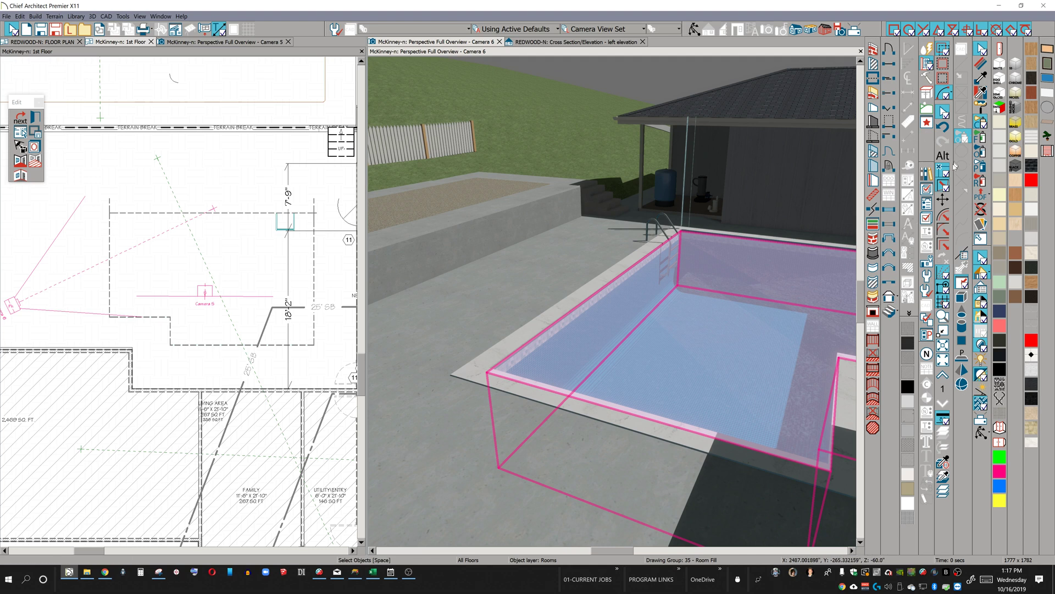
Draw a curved exterior wall arcing across the pool's upper-left corner and orbit in to view it.
left_click(879, 243)
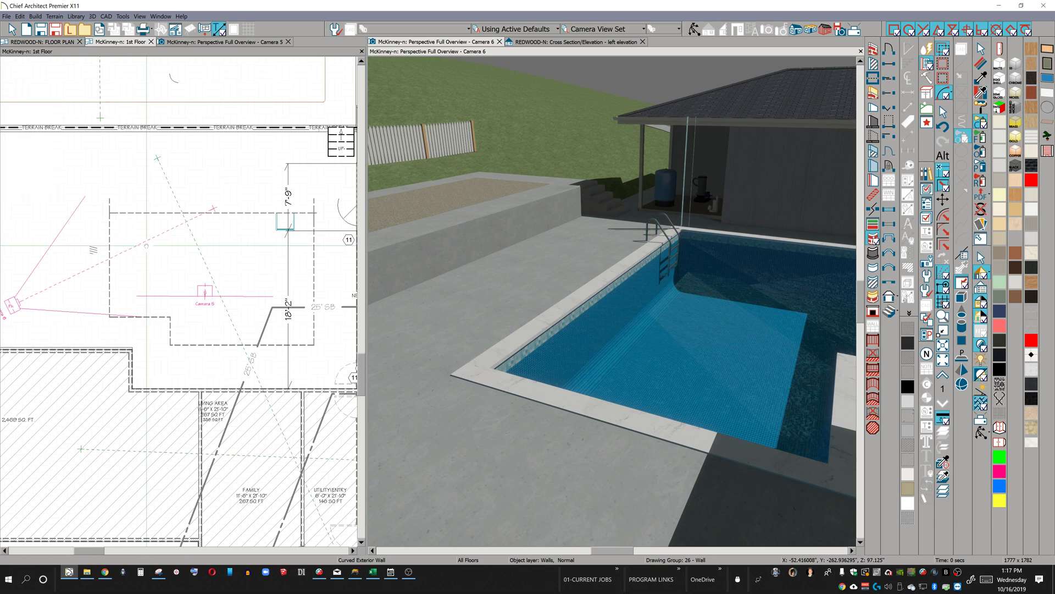
left_click(118, 250)
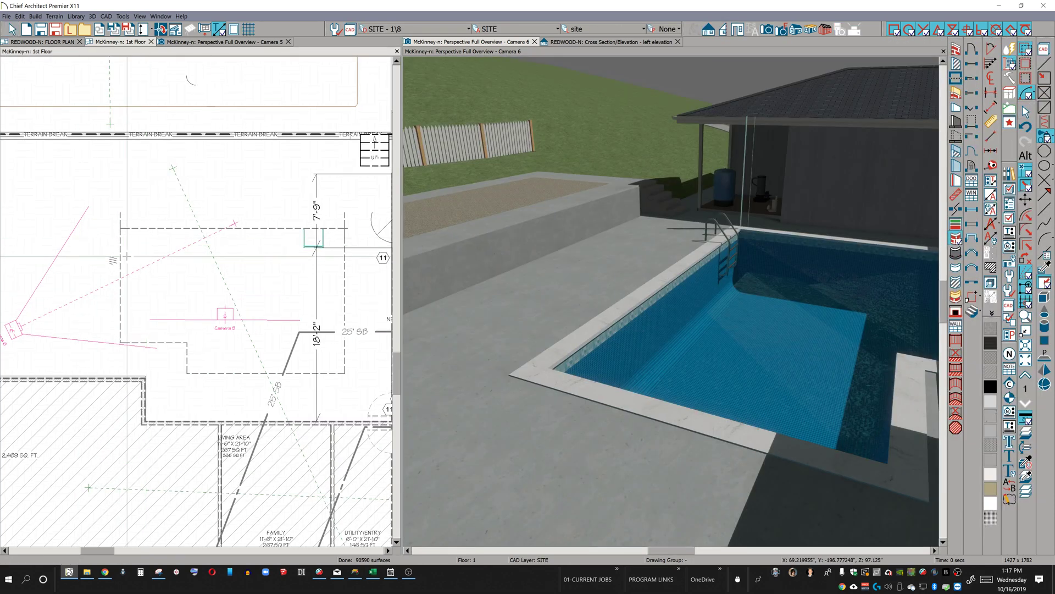
left_click_drag(121, 269, 168, 228)
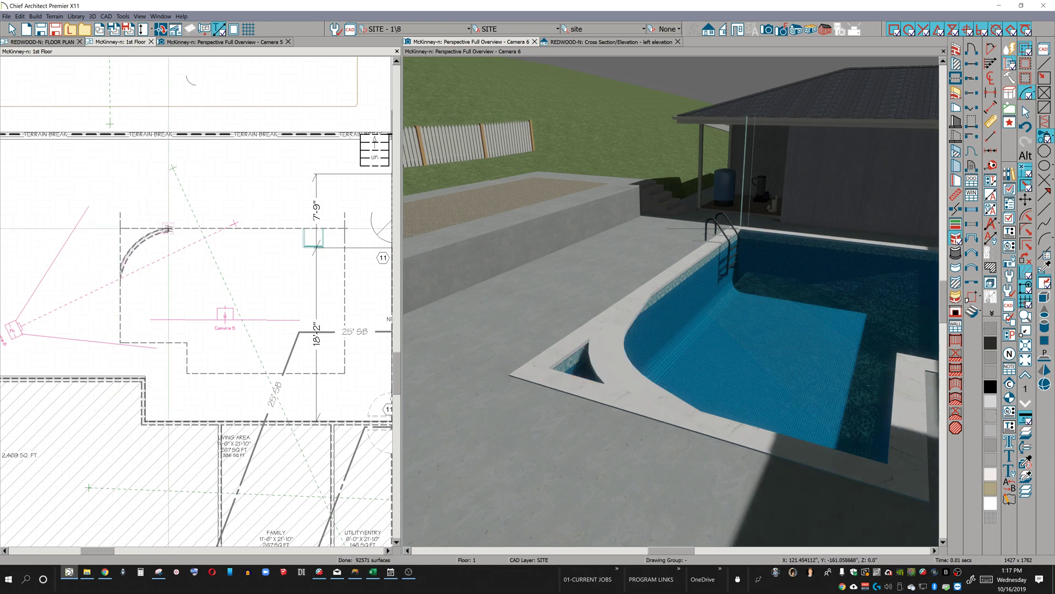
scroll(734, 369, "up", 2)
left_click_drag(734, 369, 660, 314)
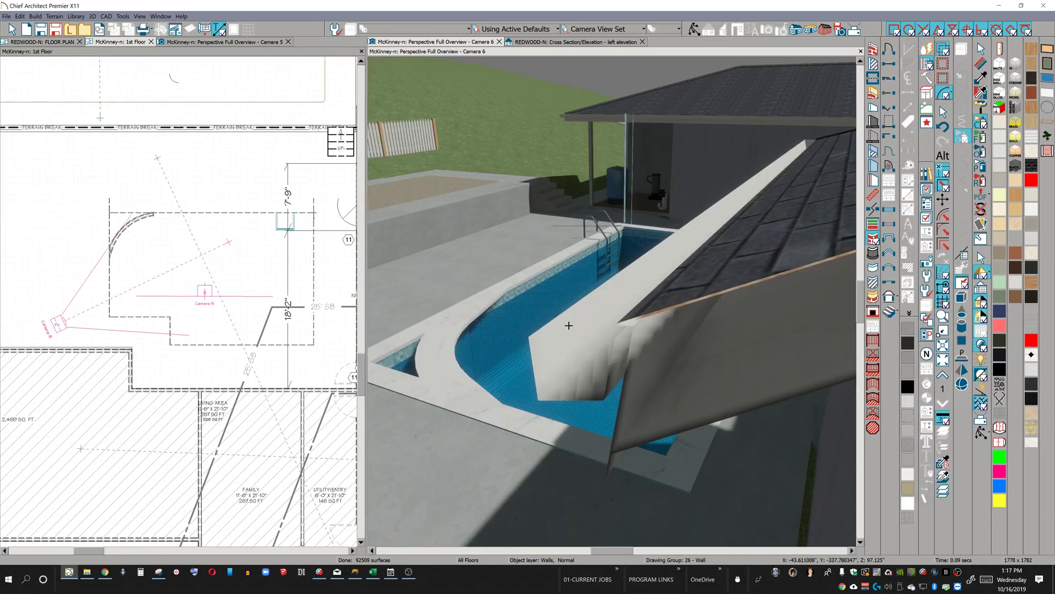
Orbit the 3D view around the whole pool to inspect its rounded end, then open the OBS tray menu.
left_click_drag(569, 326, 603, 337)
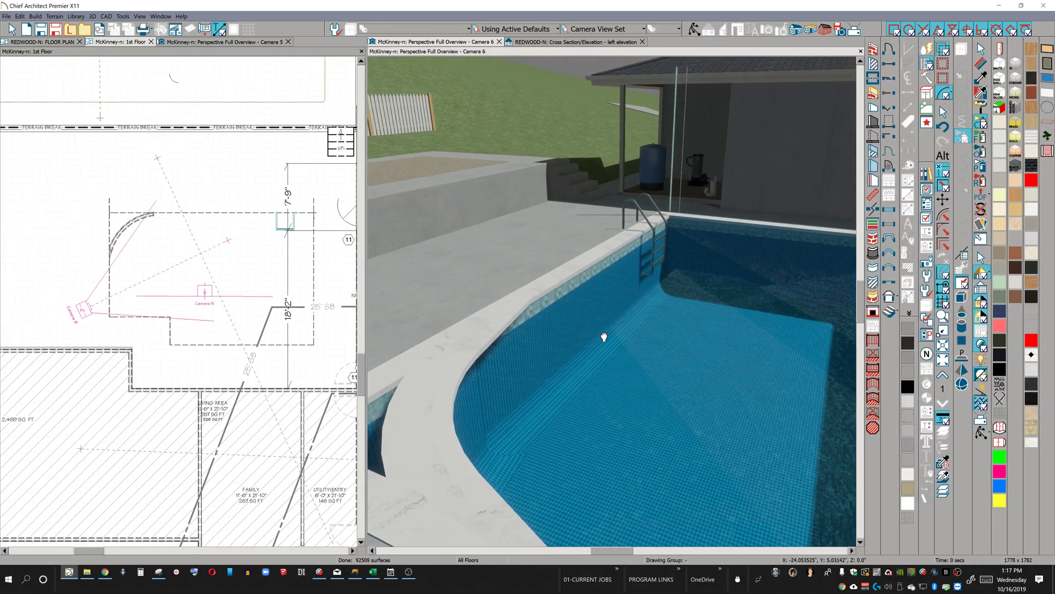
left_click_drag(541, 368, 631, 283)
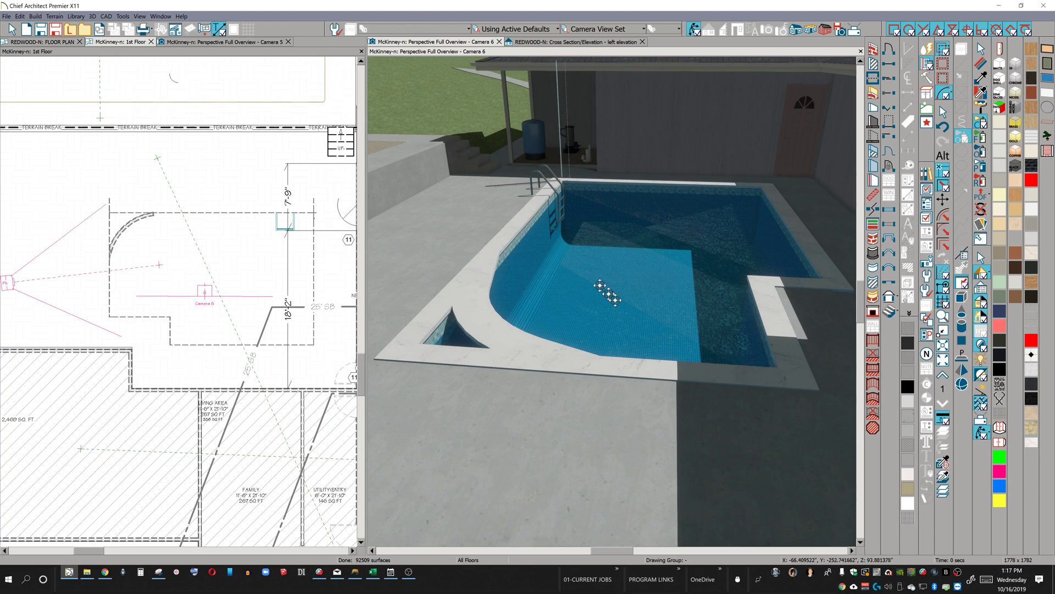
right_click(957, 574)
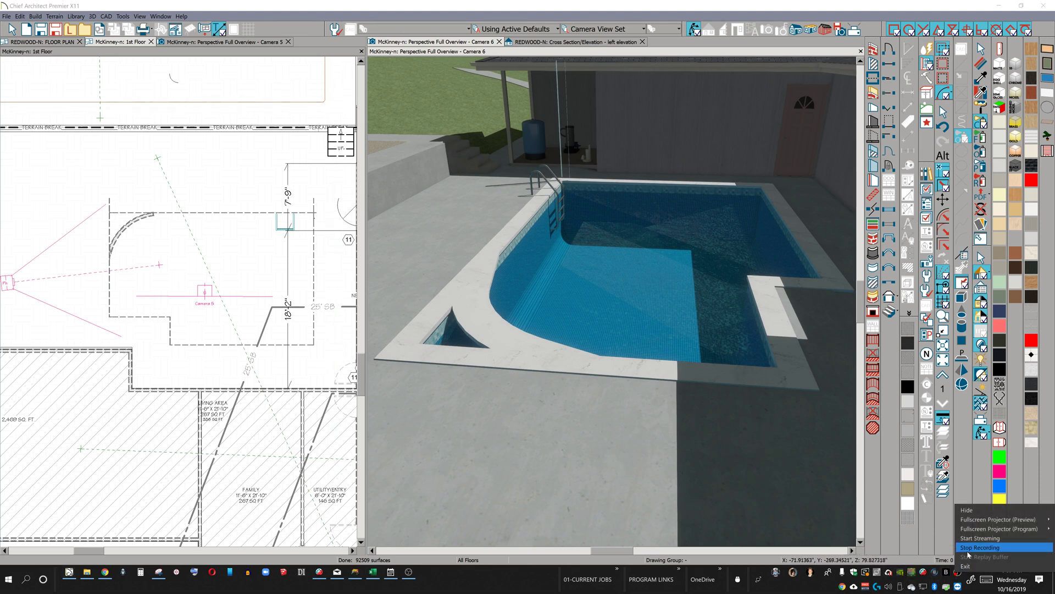